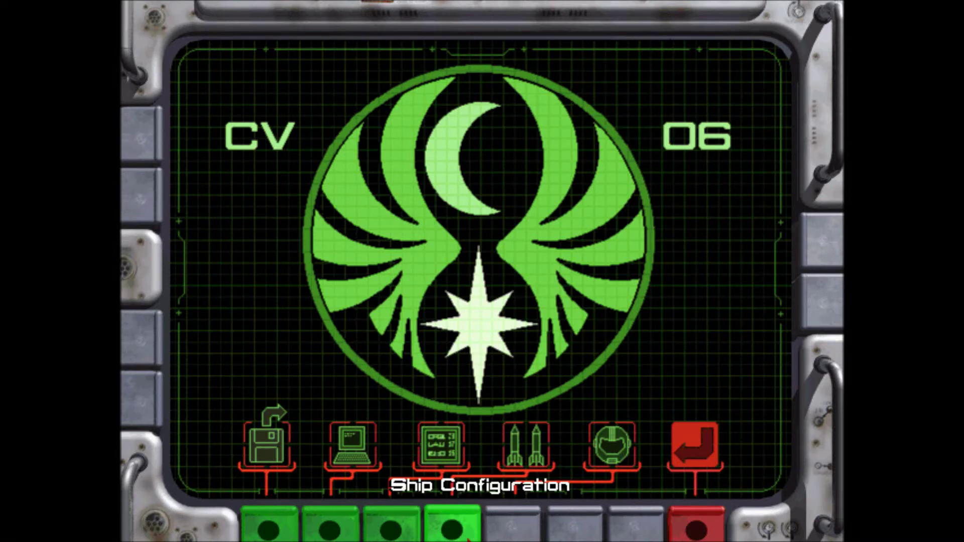
Step: Open the Avenger's Ship Configuration and inspect the right MIP pod, then the left pod hardpoint
left_click(442, 445)
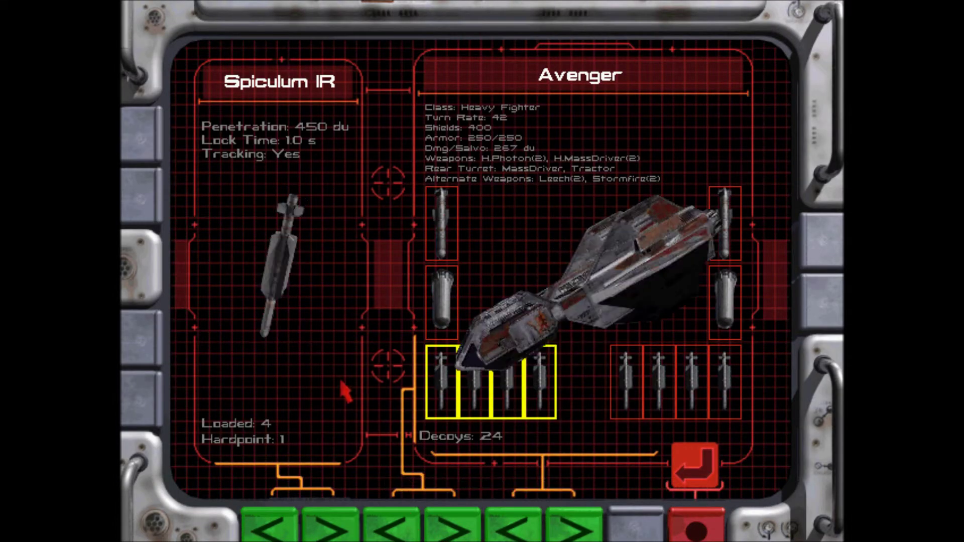
left_click(722, 302)
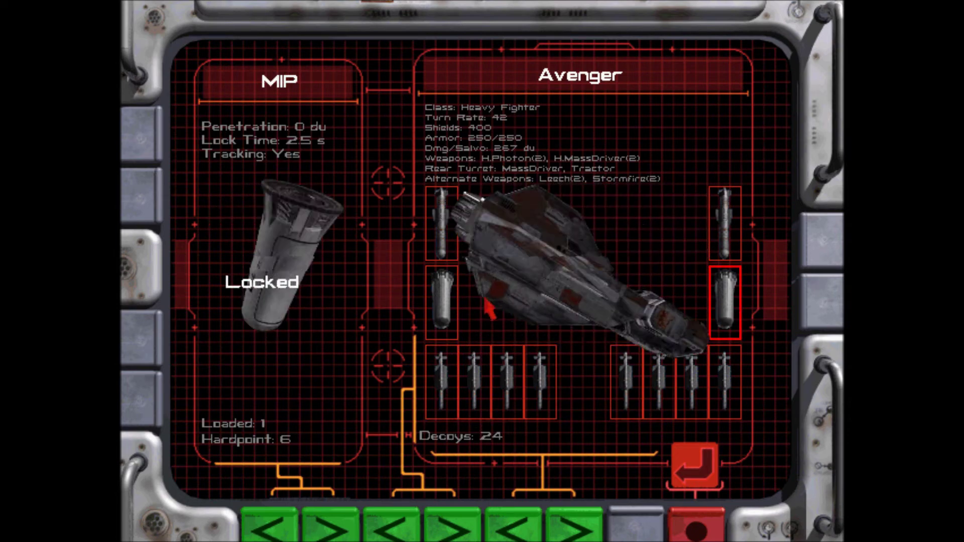
left_click(445, 302)
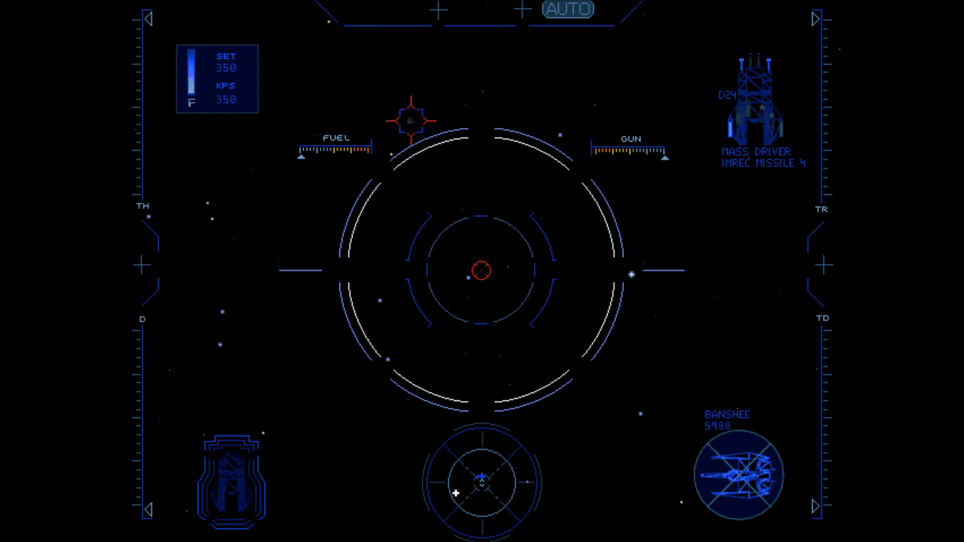
Step: Shift power toward engines, link full guns, hide the power panel and switch to external camera
key("Left")
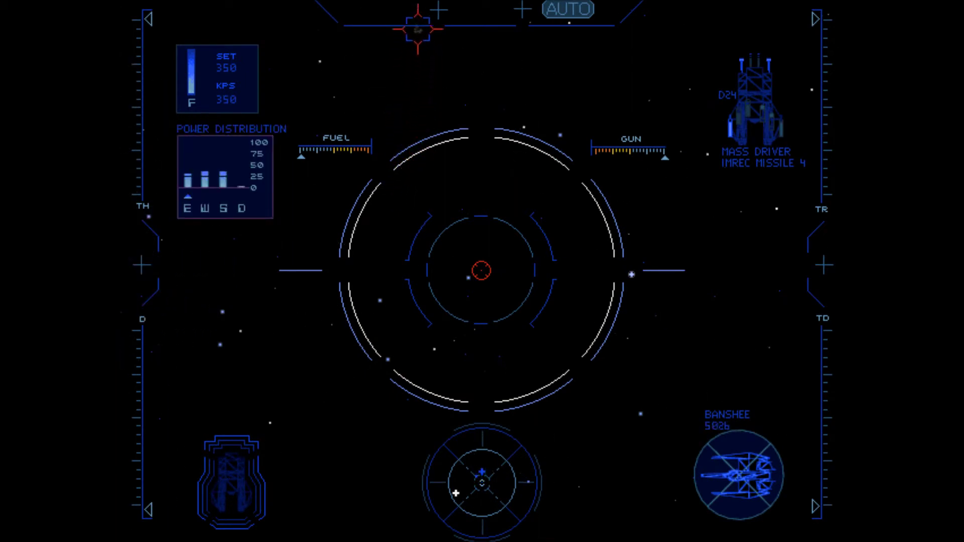
key("g")
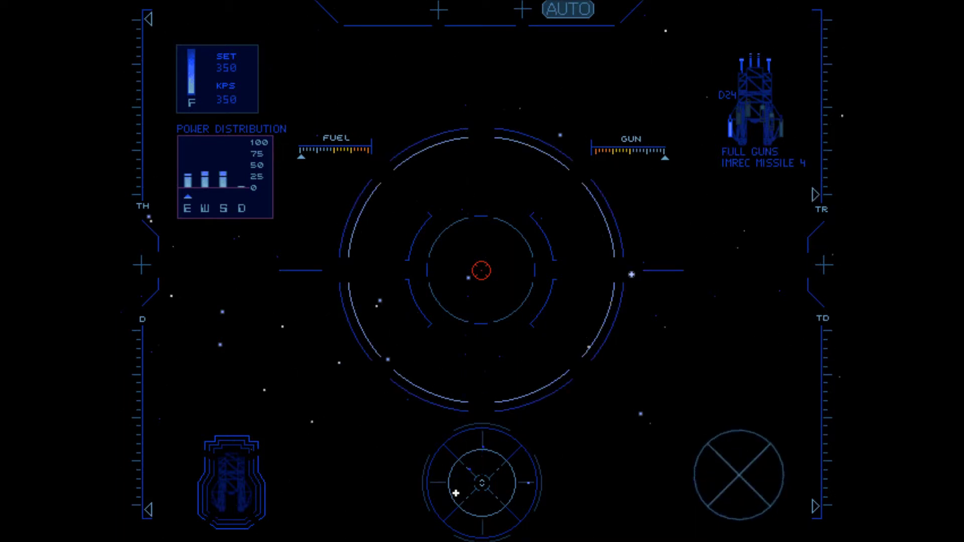
key("p")
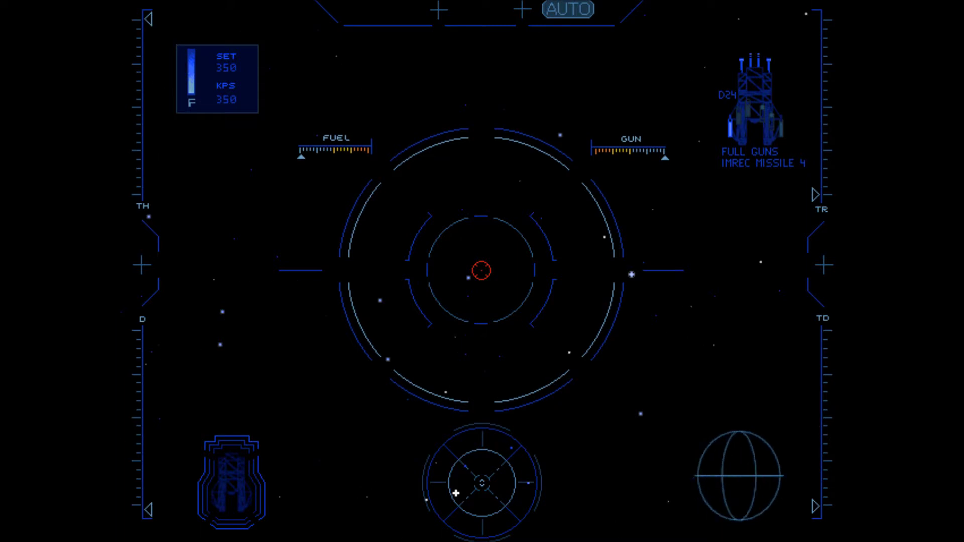
key("F3")
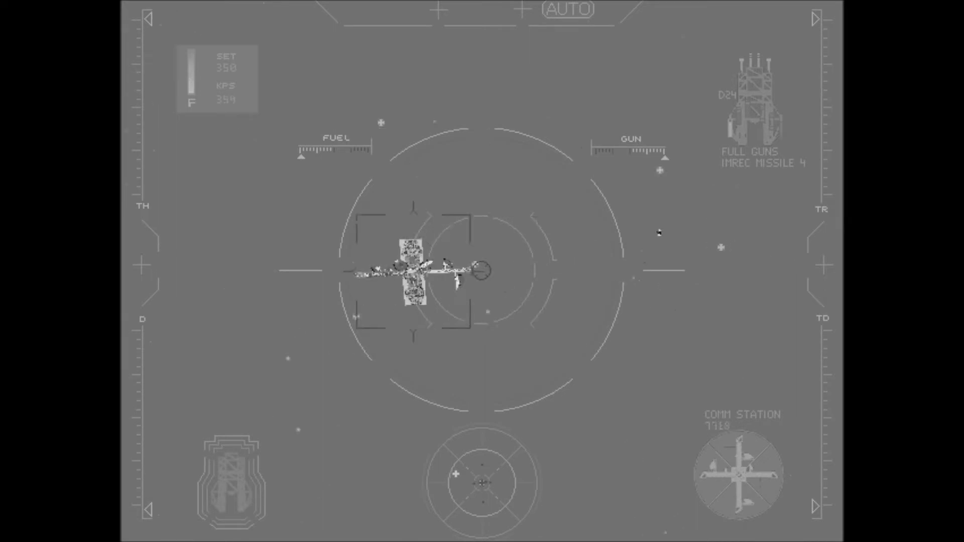
Step: Target the radar buoy and steer toward it, then cycle the target to the turret mine
key("t")
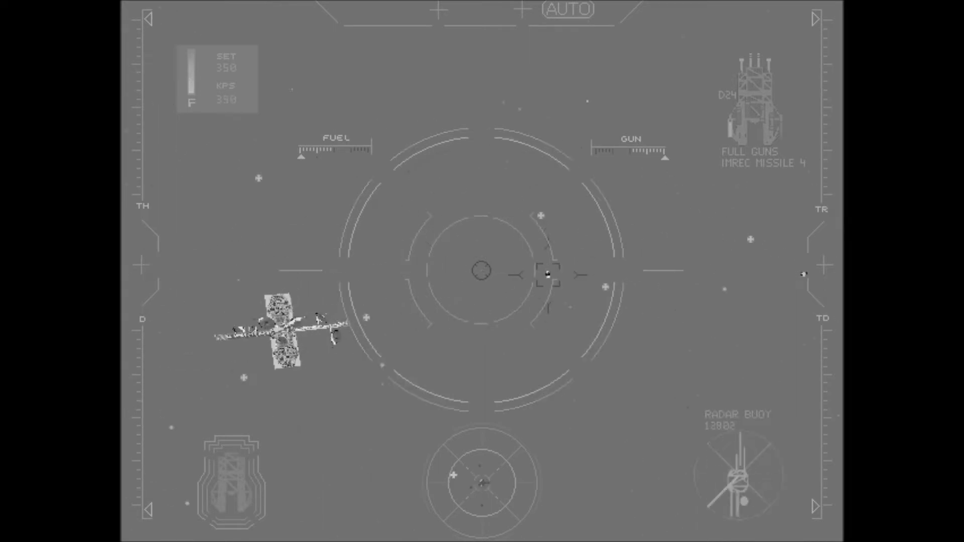
key("Left")
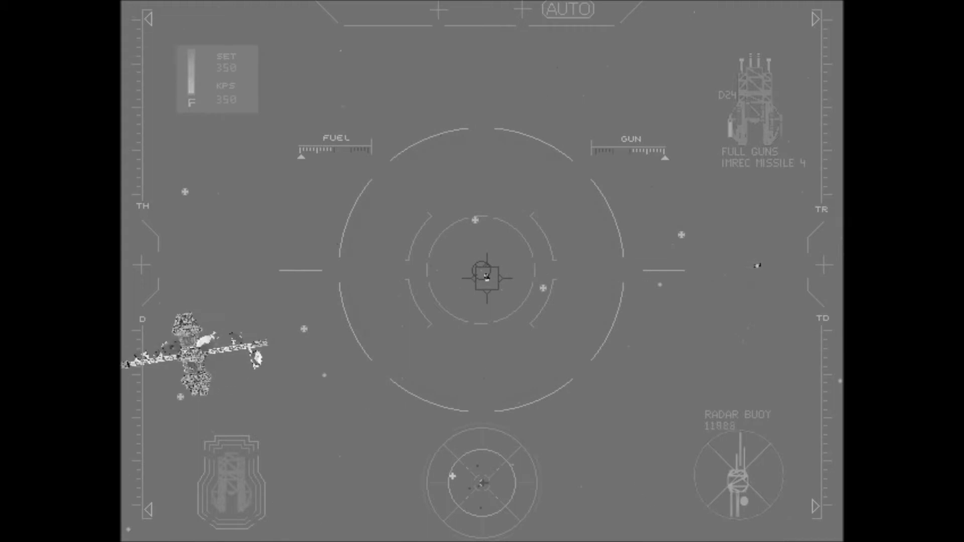
key("Right")
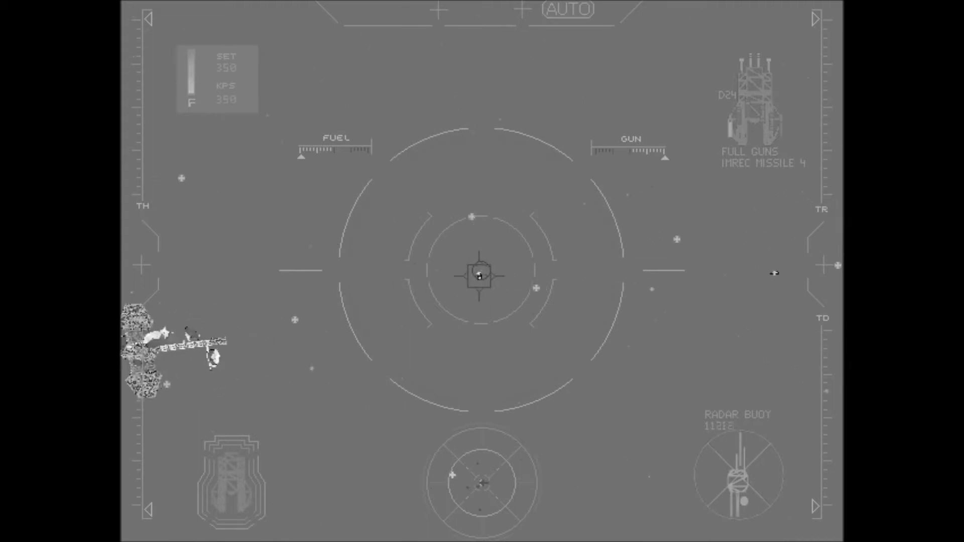
key("t")
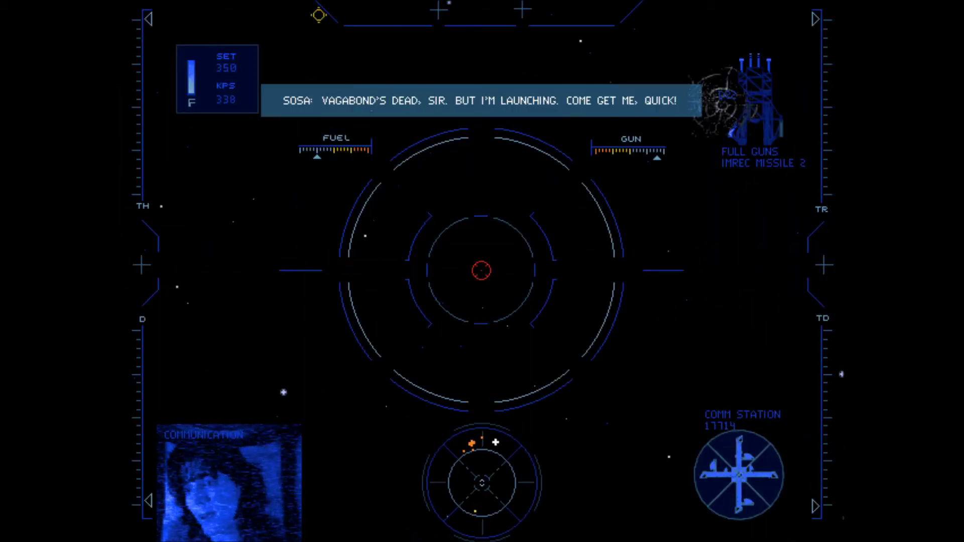
Step: Engage autopilot to reach the comm station once the patrols are handled
key("a")
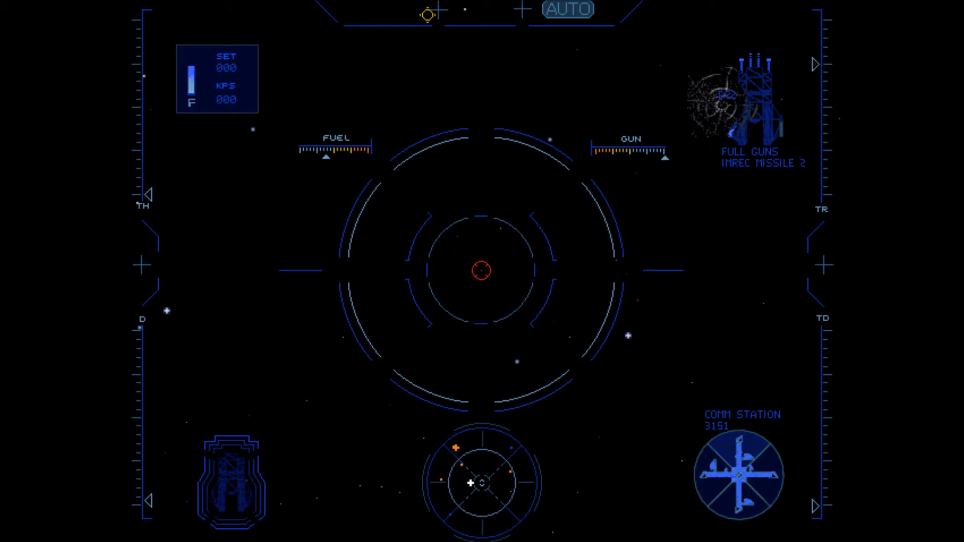
Step: Check the rear view, return to the forward view, look behind again and fire the guns
key("F4")
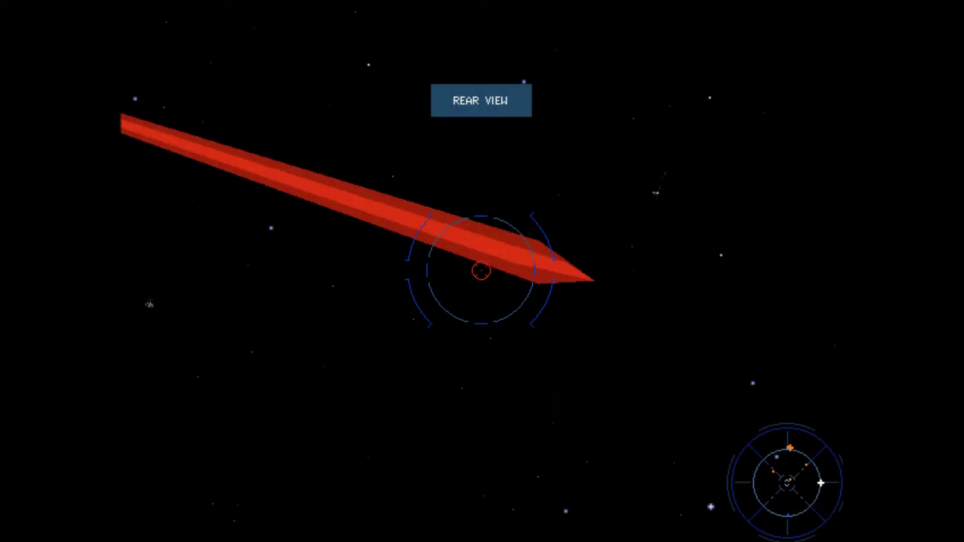
key("F1")
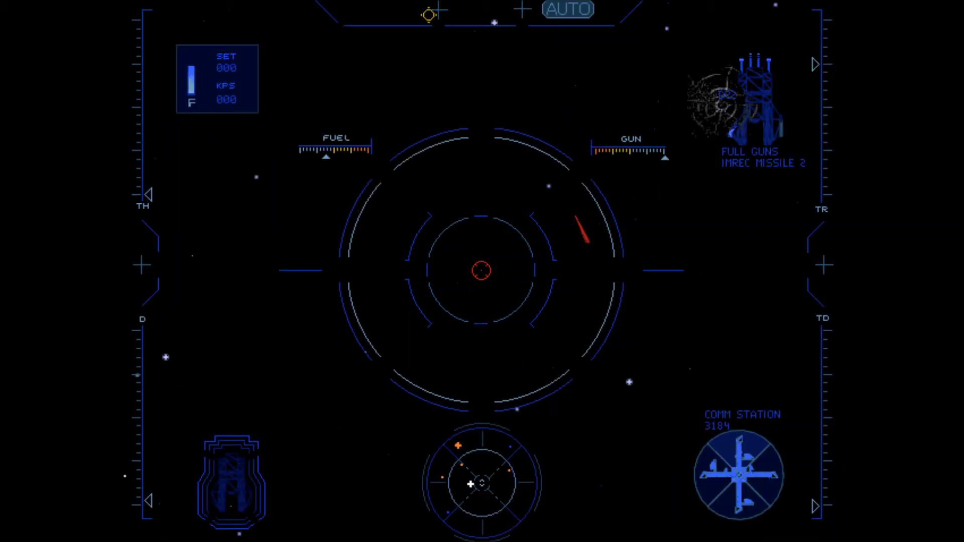
key("F4")
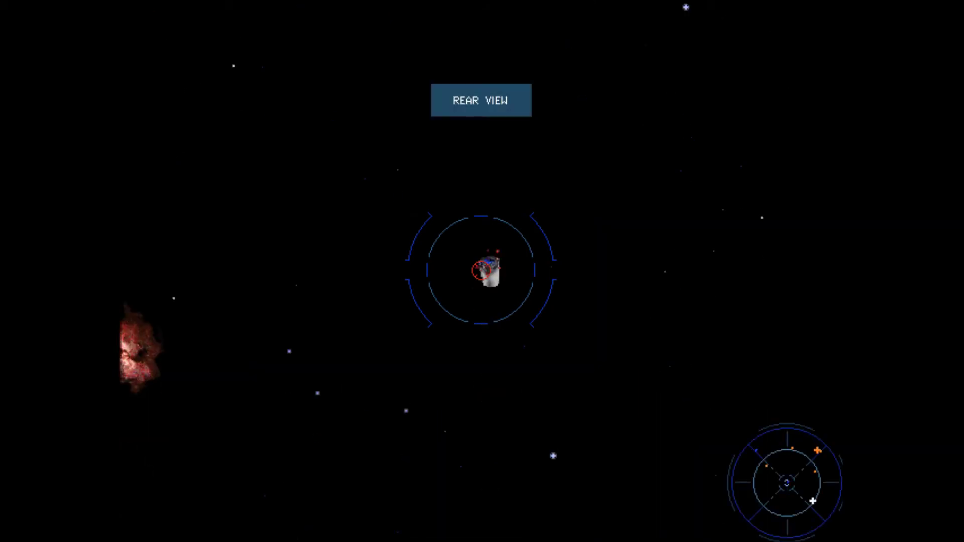
key("space")
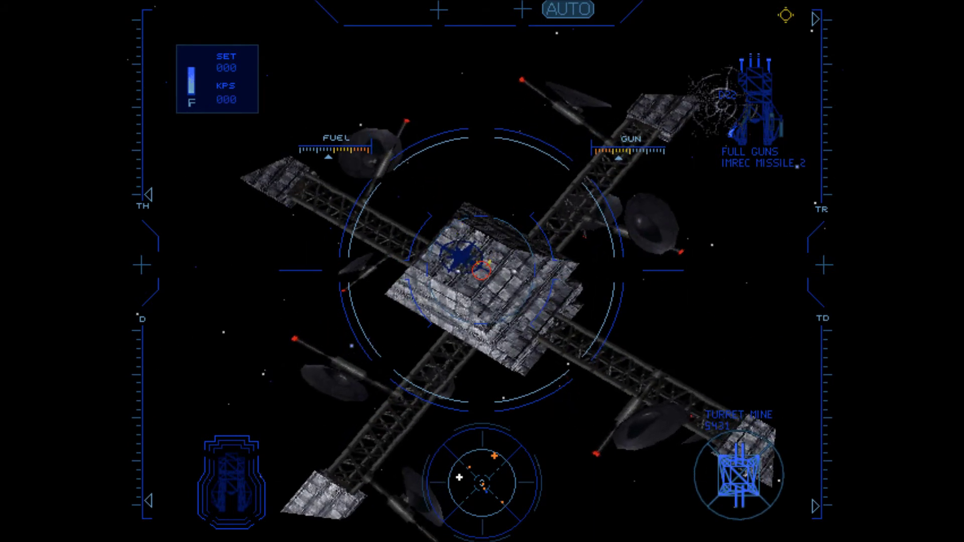
Step: Lock onto the comm station and attack it with guns, cycling missiles to the torpedo
key("t")
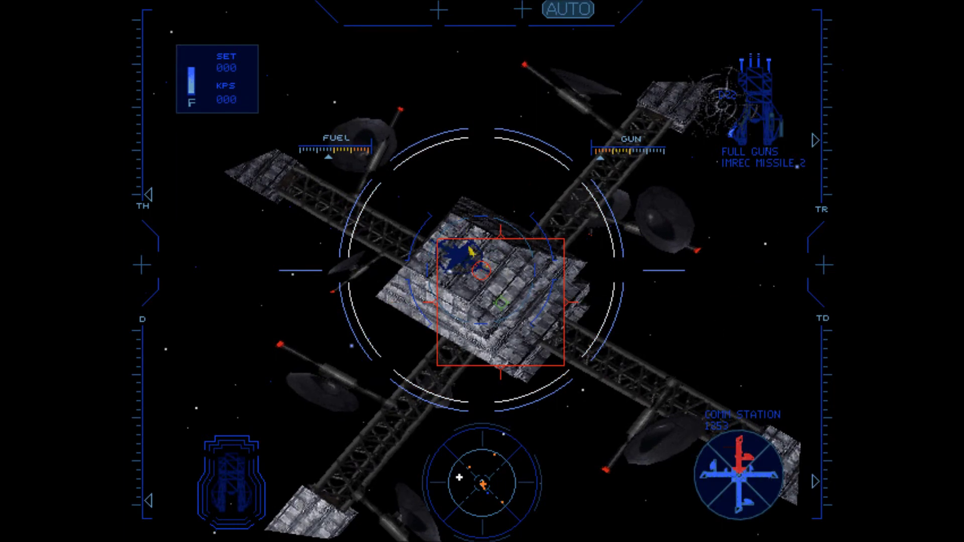
key("p")
key("space")
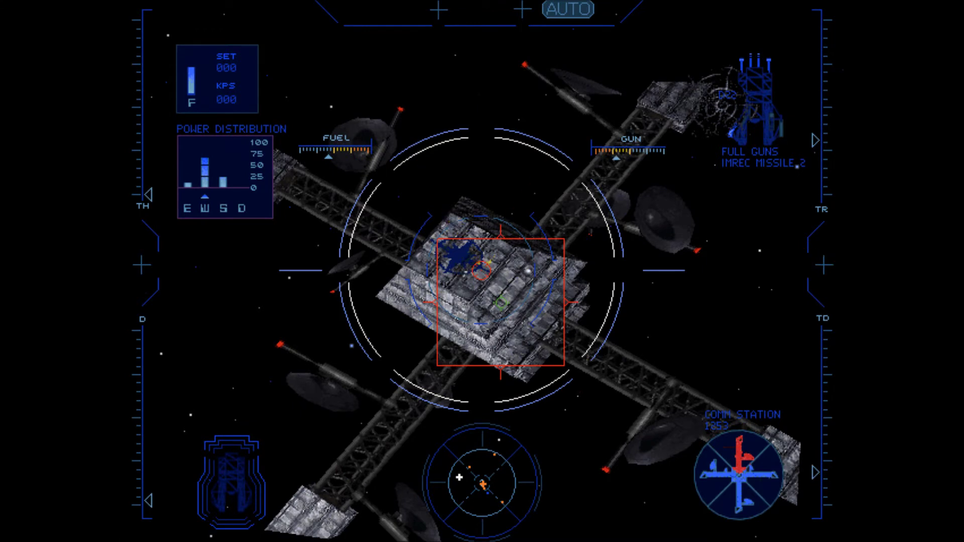
key("p")
key("space")
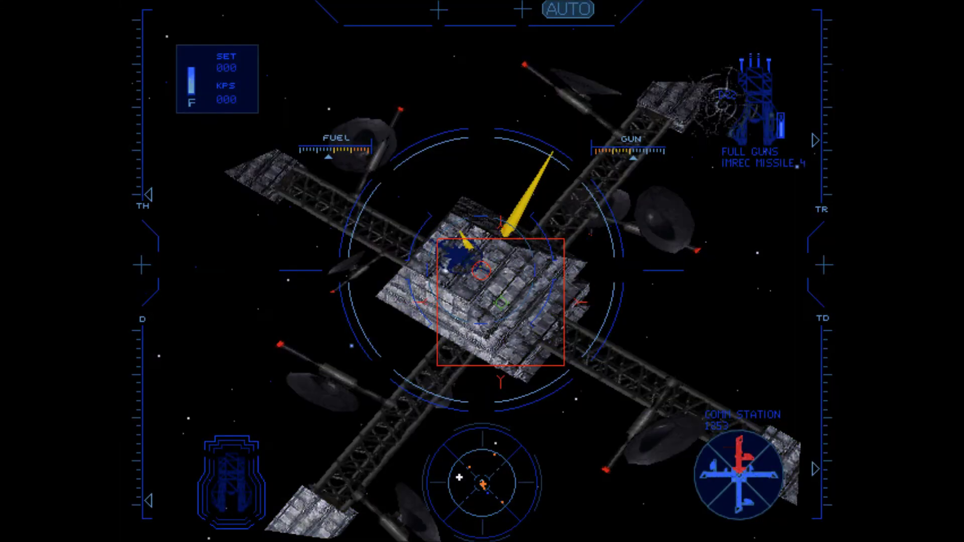
key("space")
key("space")
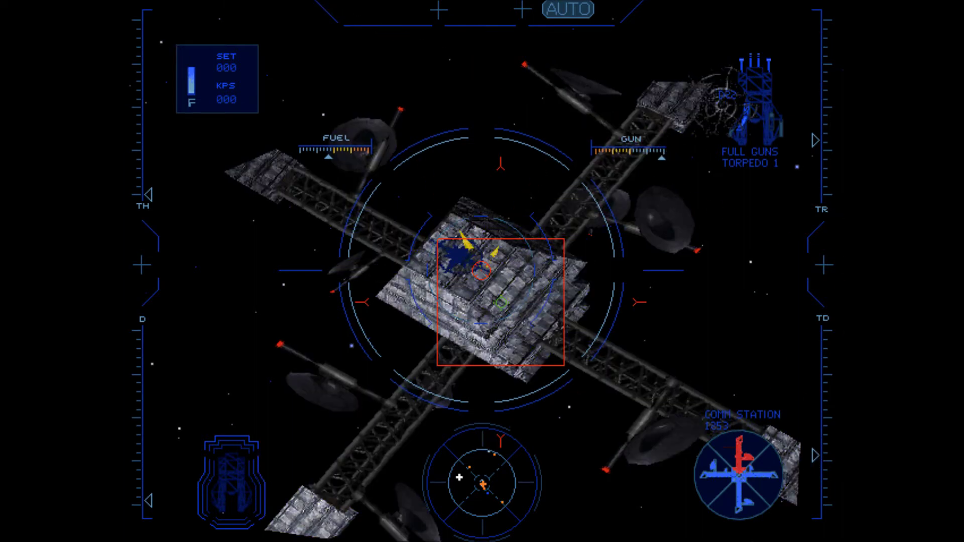
key("space")
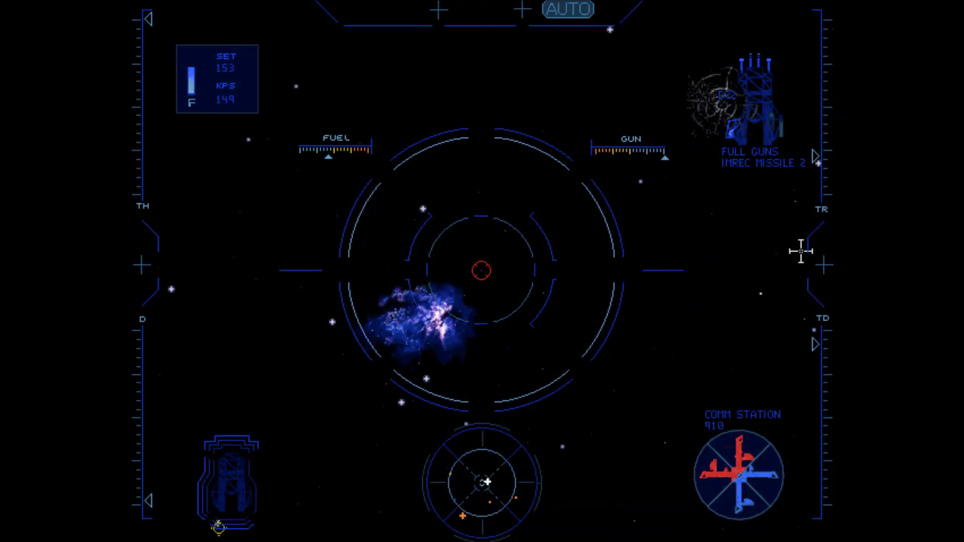
Step: Adjust the fighter's power, then request landing clearance from the Intrepid
key("p")
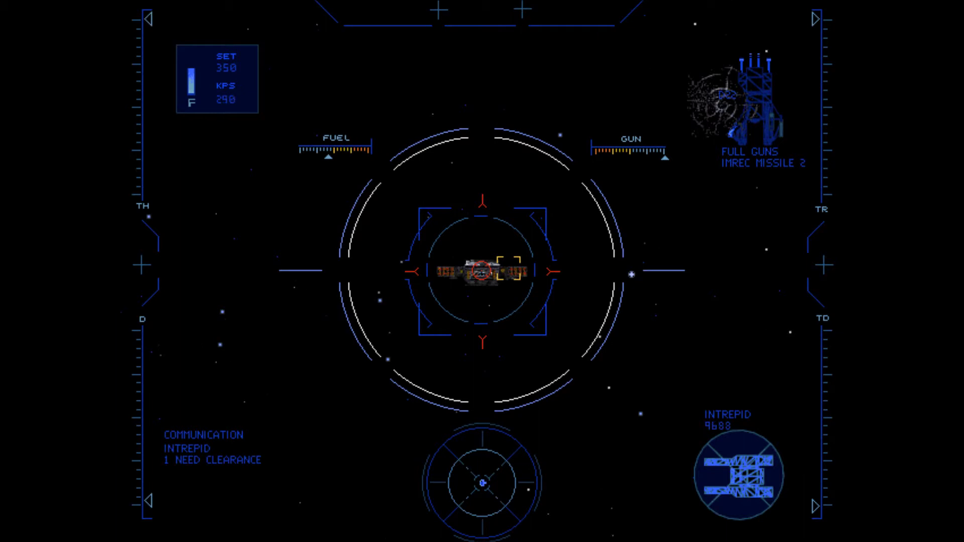
key("1")
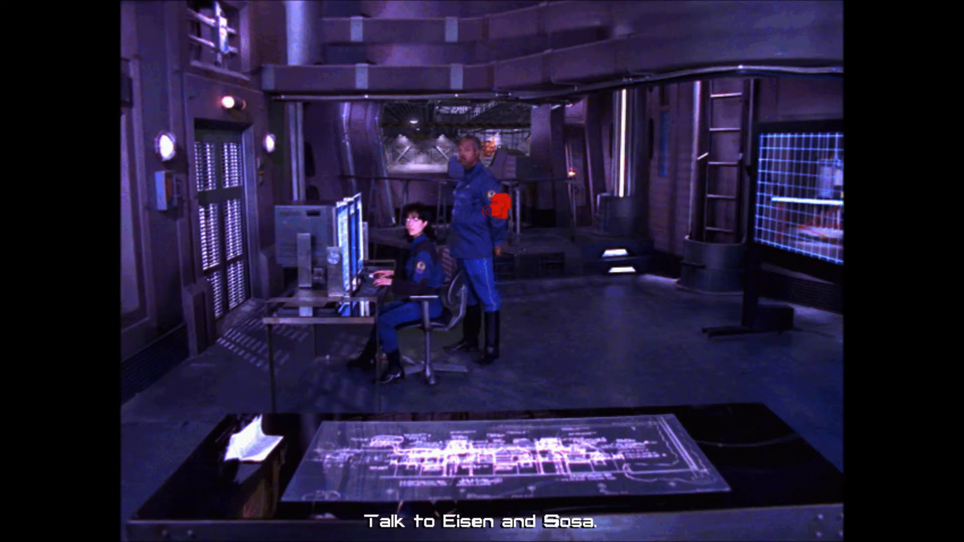
Step: Save the game from the main terminal's Duty Roster under a new description
left_click(529, 133)
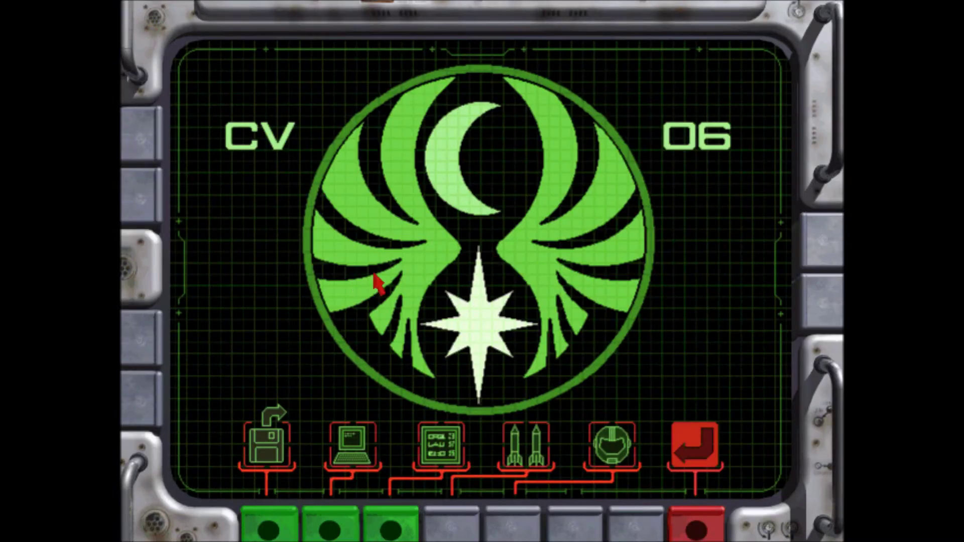
left_click(269, 445)
type("Sia 5")
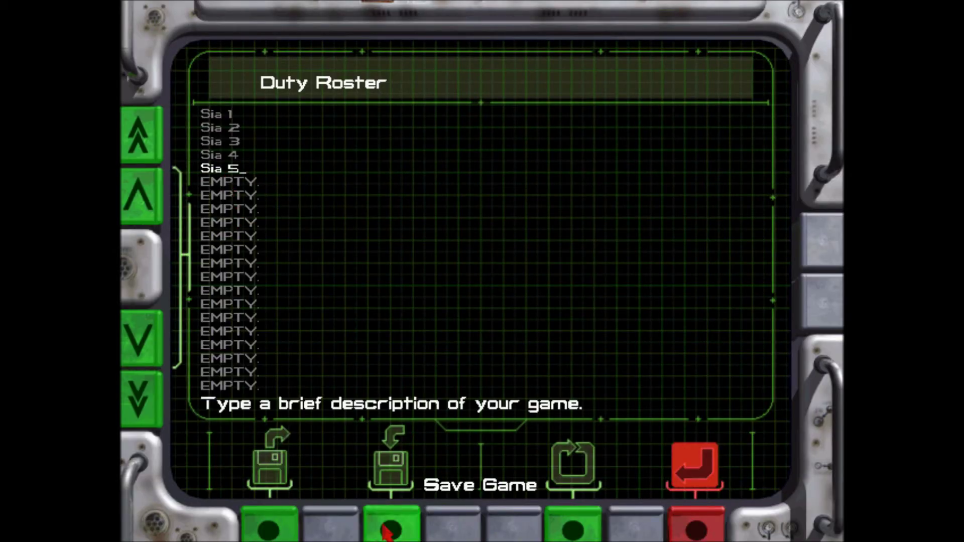
left_click(708, 524)
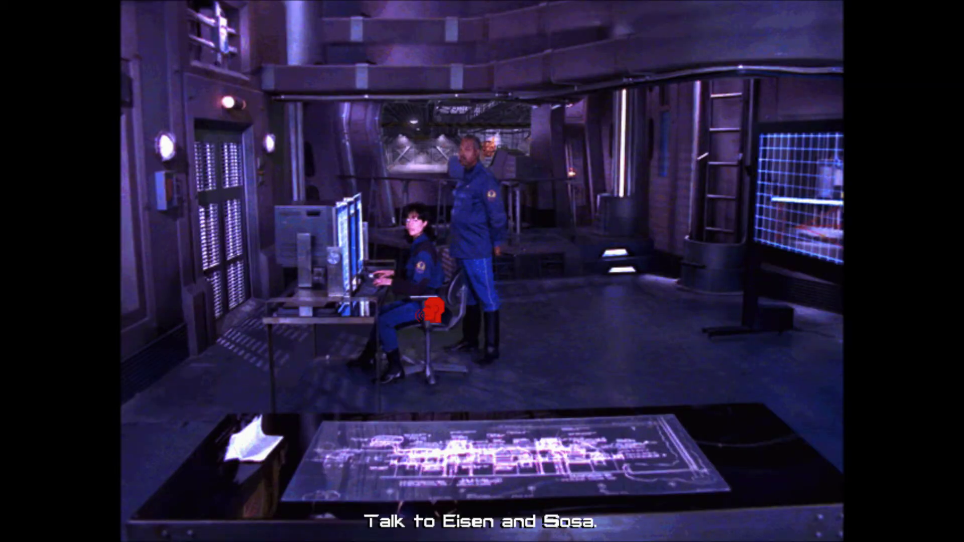
Step: Reopen the ship's main terminal to the CV 06 emblem screen
left_click(540, 160)
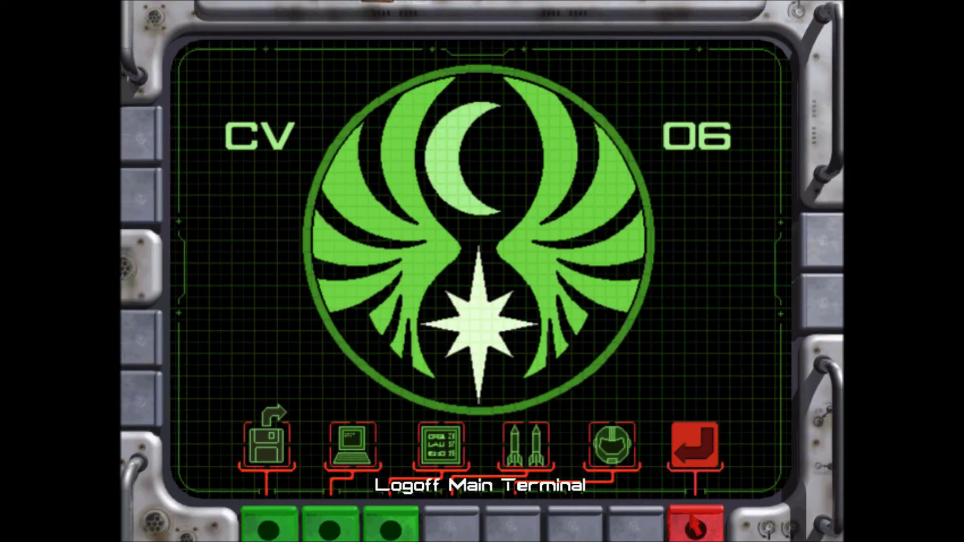
Step: Log off the main terminal and bring up the ship's deck map
left_click(694, 444)
left_click(461, 437)
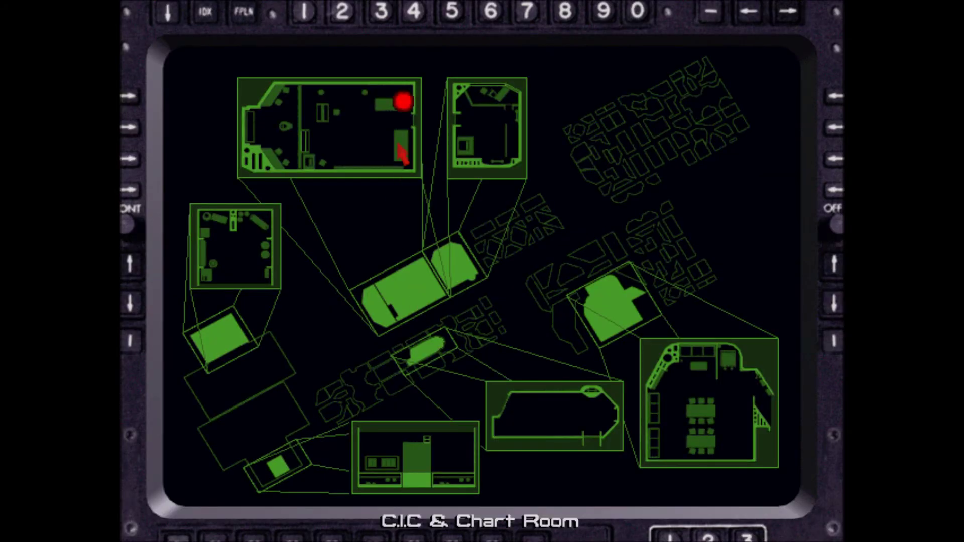
Step: Travel to the C.I.C & Chart Room and bring up the ship loadout terminal
left_click(403, 109)
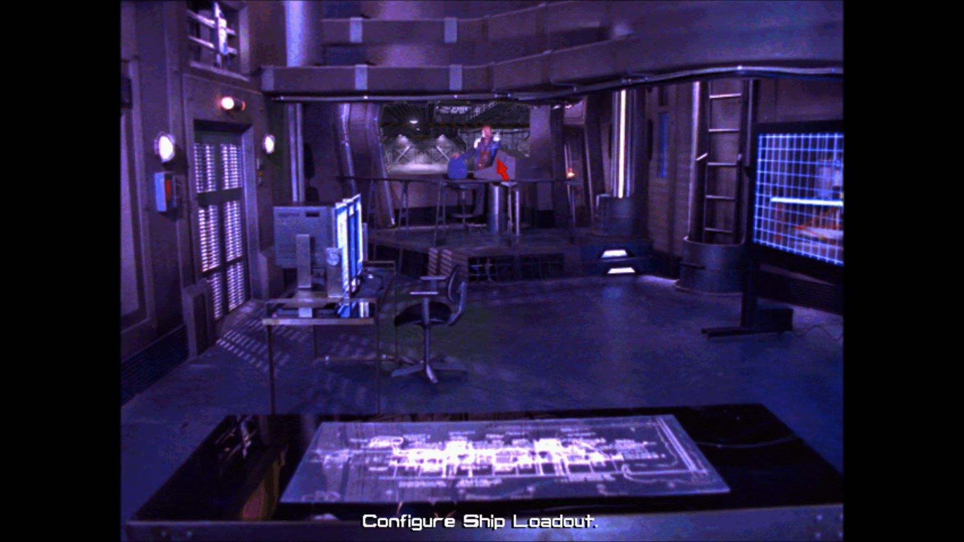
left_click(501, 168)
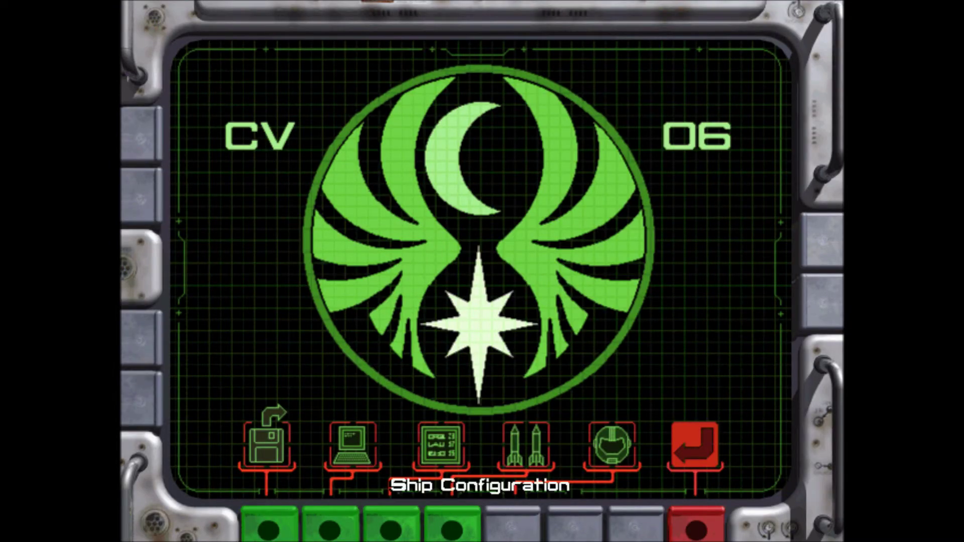
left_click(518, 528)
left_click(453, 530)
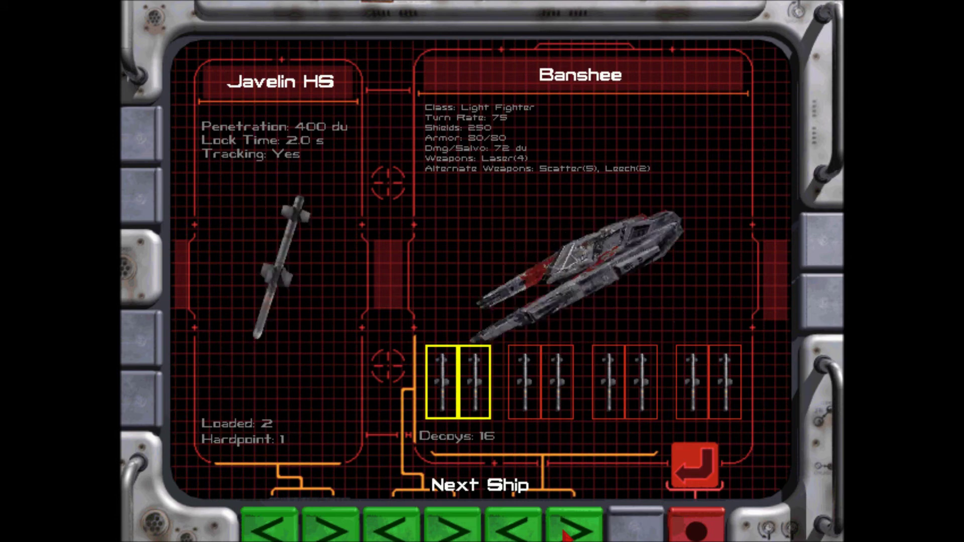
Step: Review the Banshee, Avenger and Vindicator loadouts, then log off the terminal
left_click(566, 527)
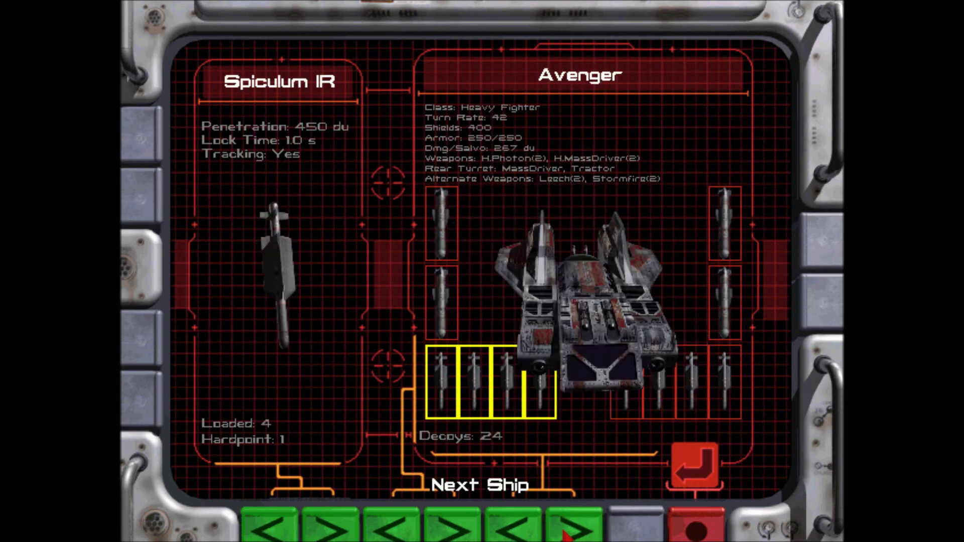
left_click(567, 527)
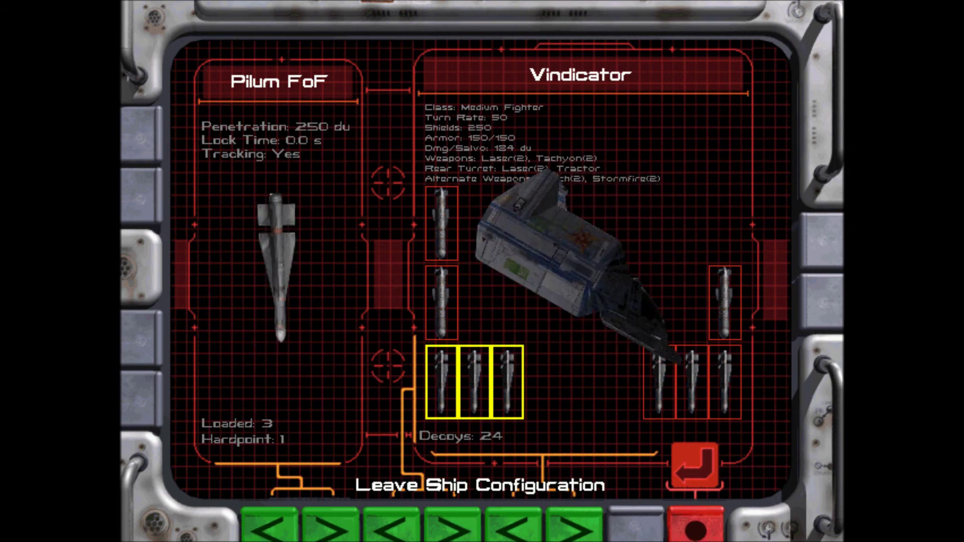
left_click(696, 467)
left_click(694, 527)
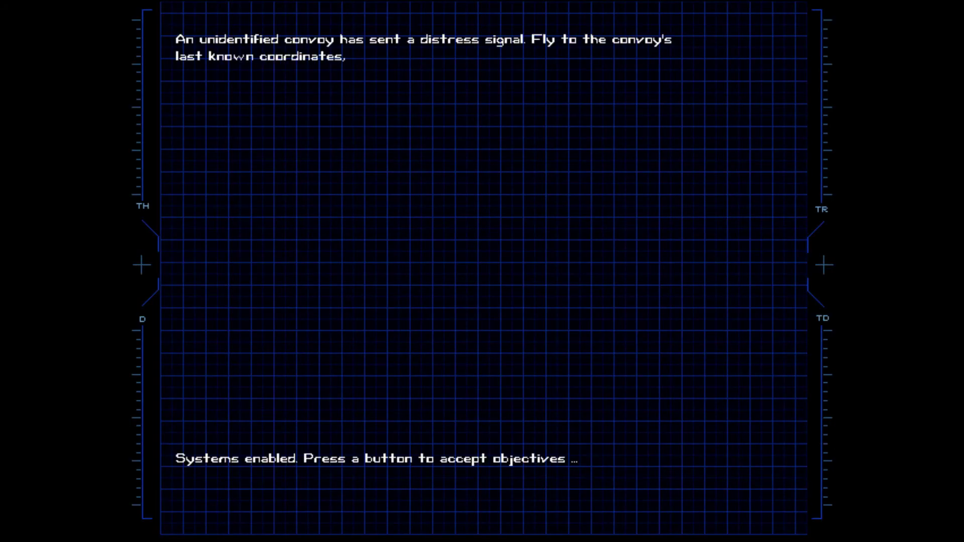
Step: Accept the convoy distress-signal objectives and launch into the cockpit
key("Return")
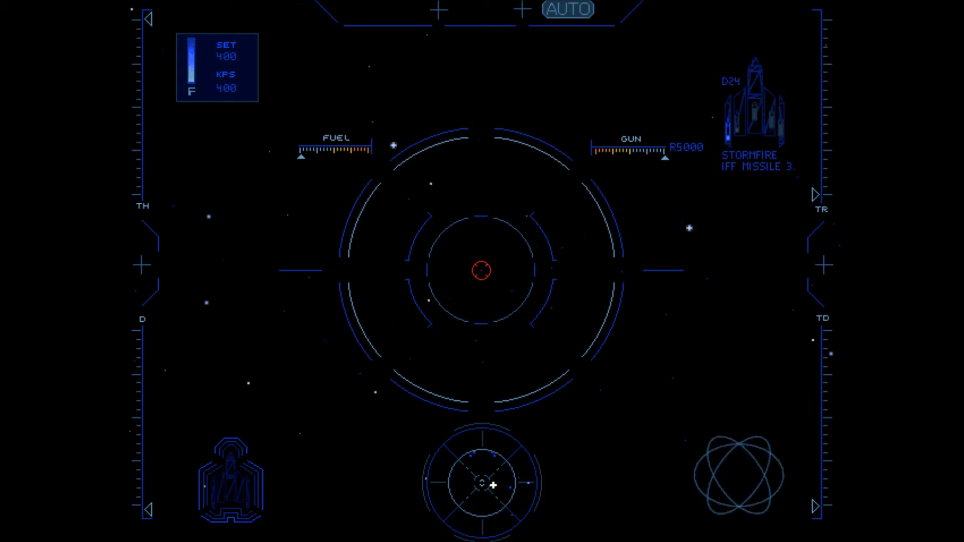
Step: Show the power distribution readout with engine power selected for adjustment
key("p")
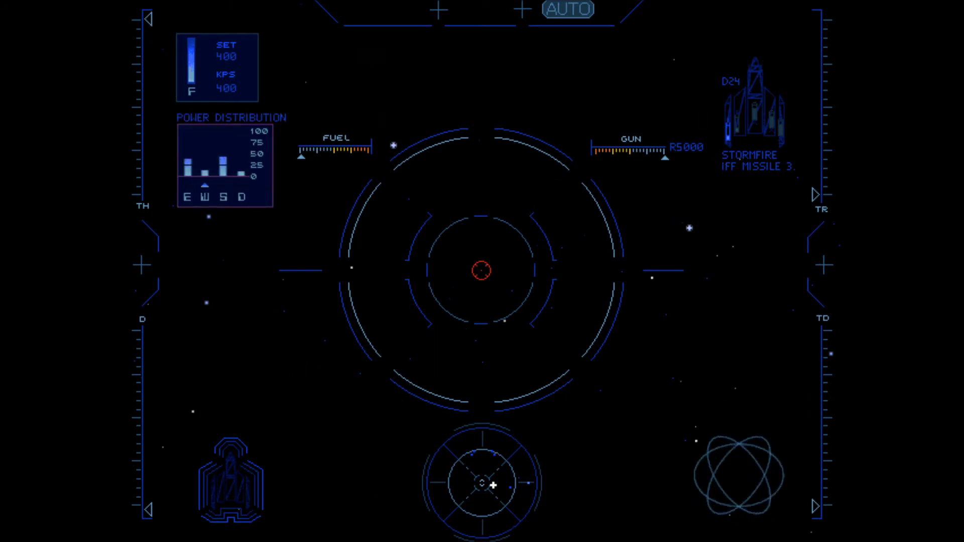
key("Left")
key("Left")
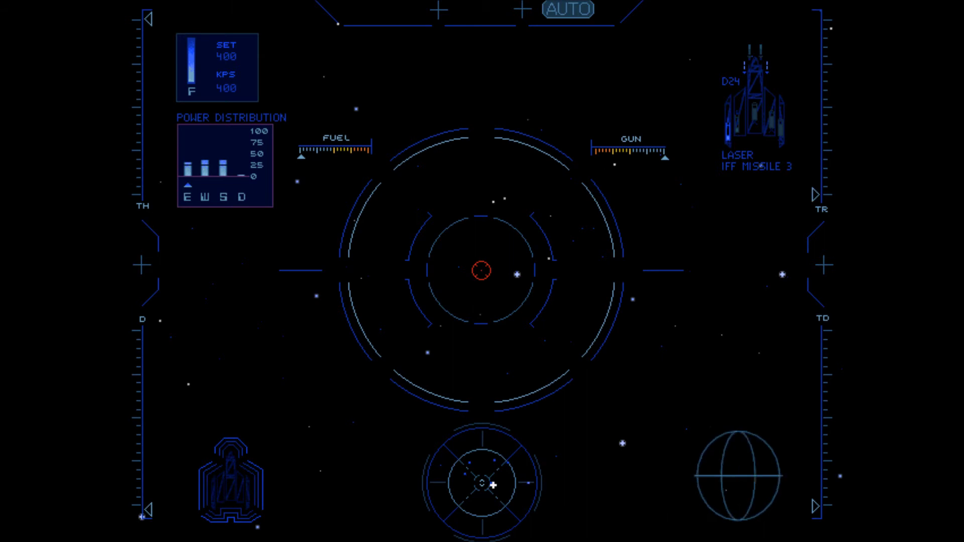
Step: Switch the replayed mission's fighter guns from lasers to Stormfire
key("g")
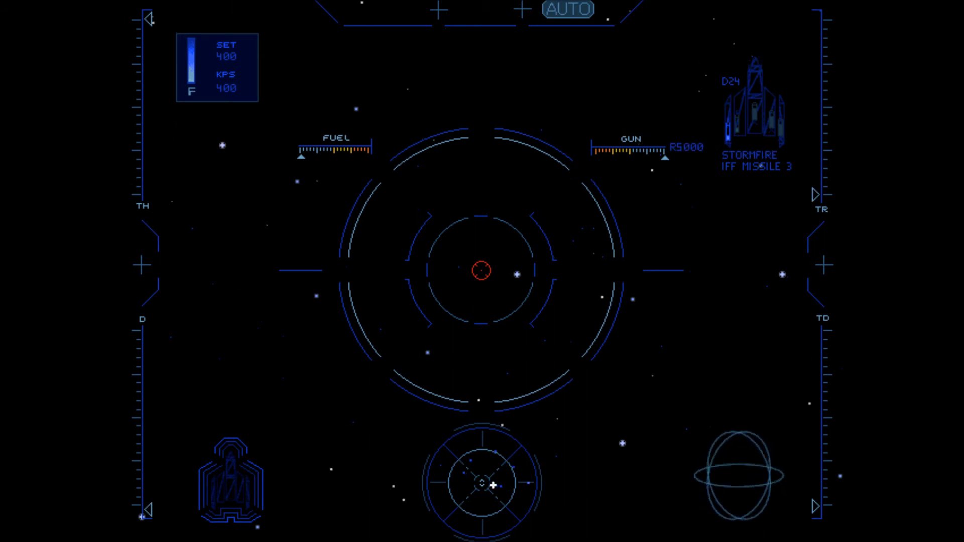
Step: Drain weapons power in the power readout and switch to the outside camera
key("p")
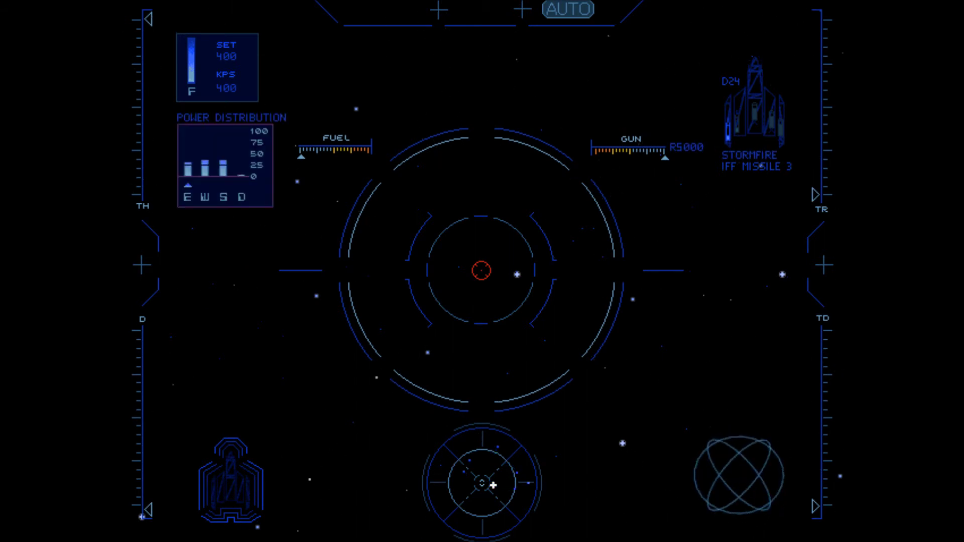
key("Down")
key("Down")
key("Down")
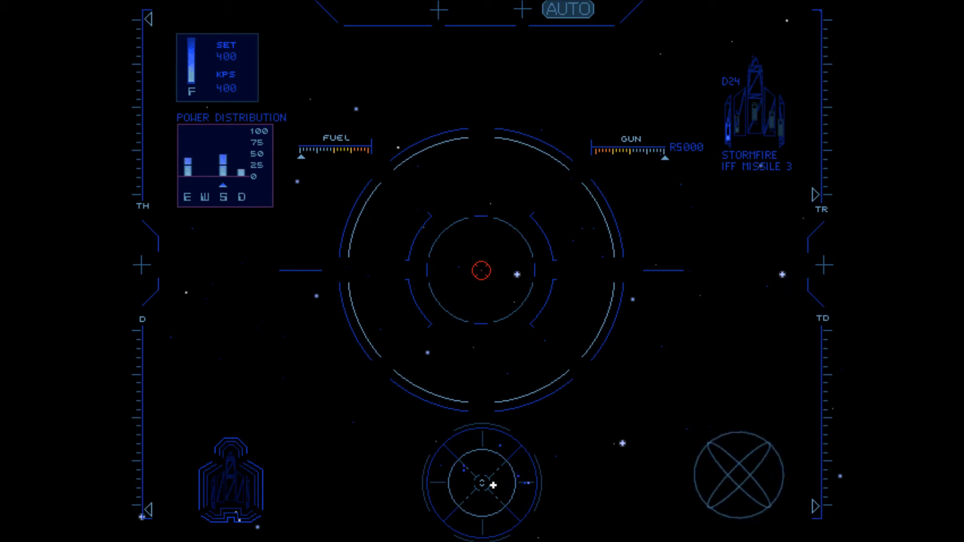
key("Right")
key("Right")
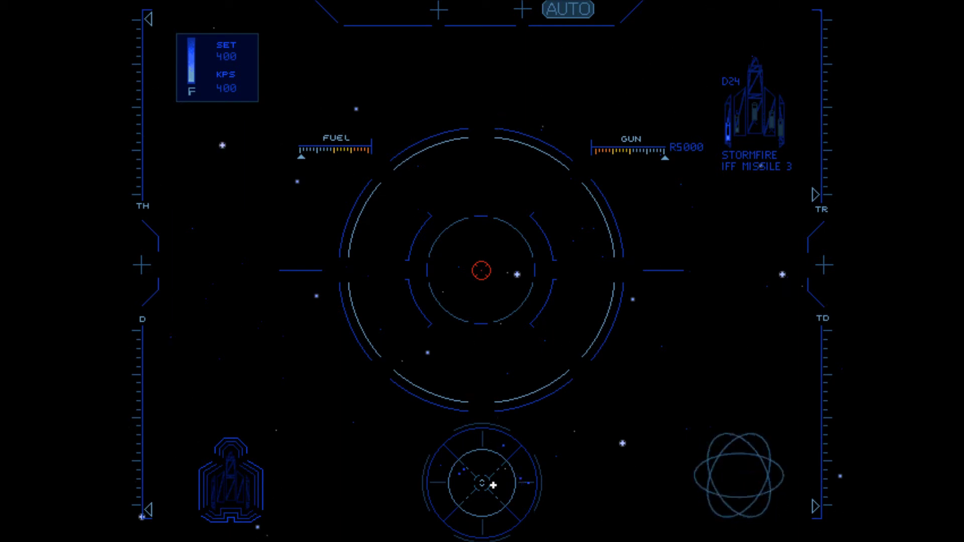
key("F3")
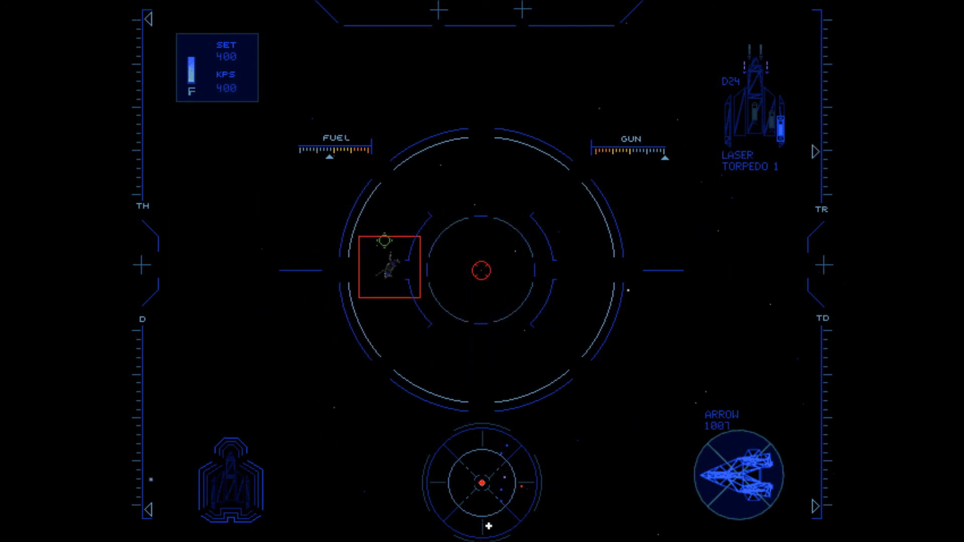
Step: Check the power readout while finishing the enemies, then engage autopilot to the next waypoint
key("p")
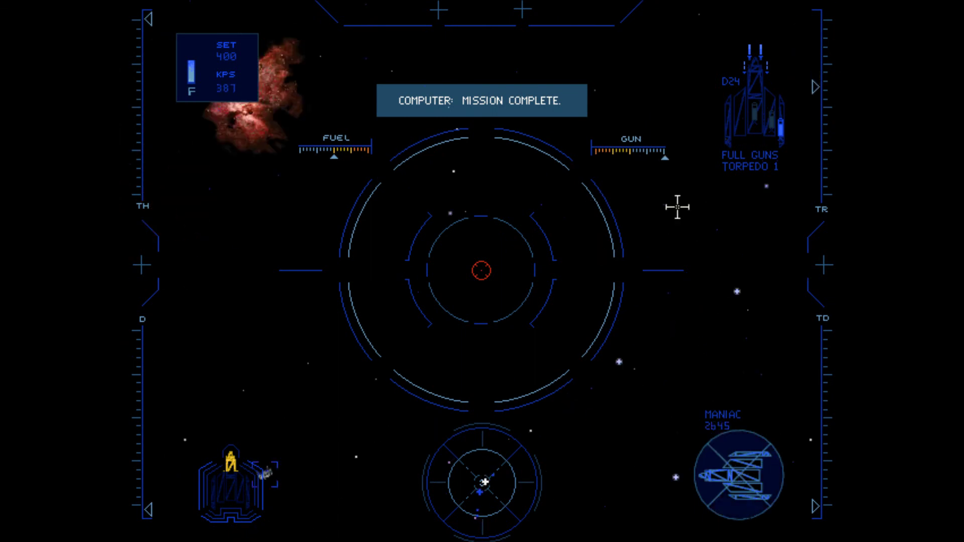
key("a")
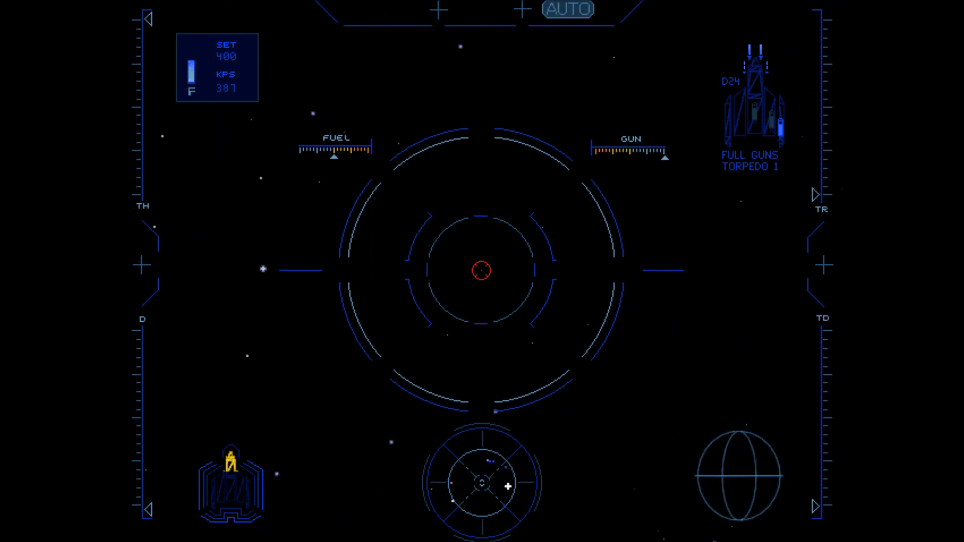
Step: Bring up the communications contact list after autopilot stops the fighter
key("c")
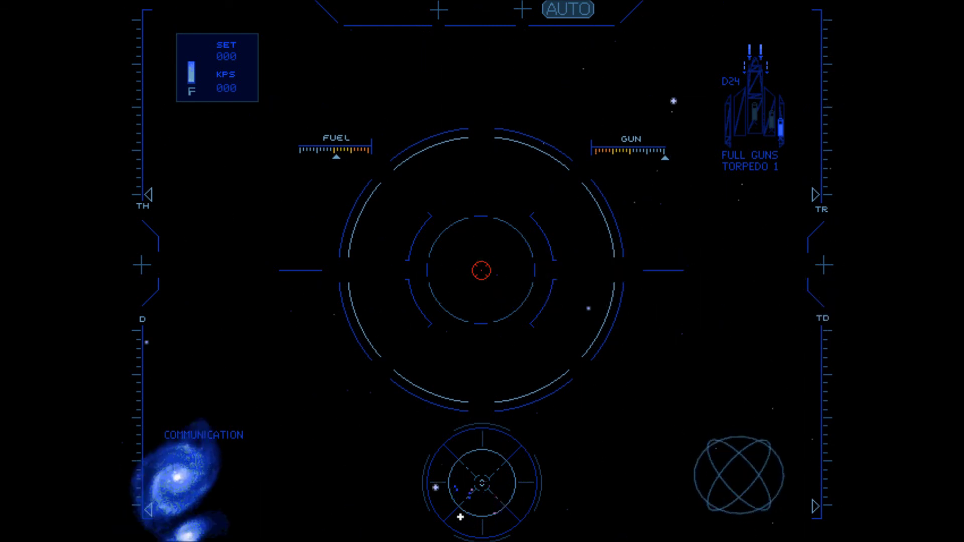
Step: Check behind the fighter twice, return forward, then watch nearby ships from outside
key("F4")
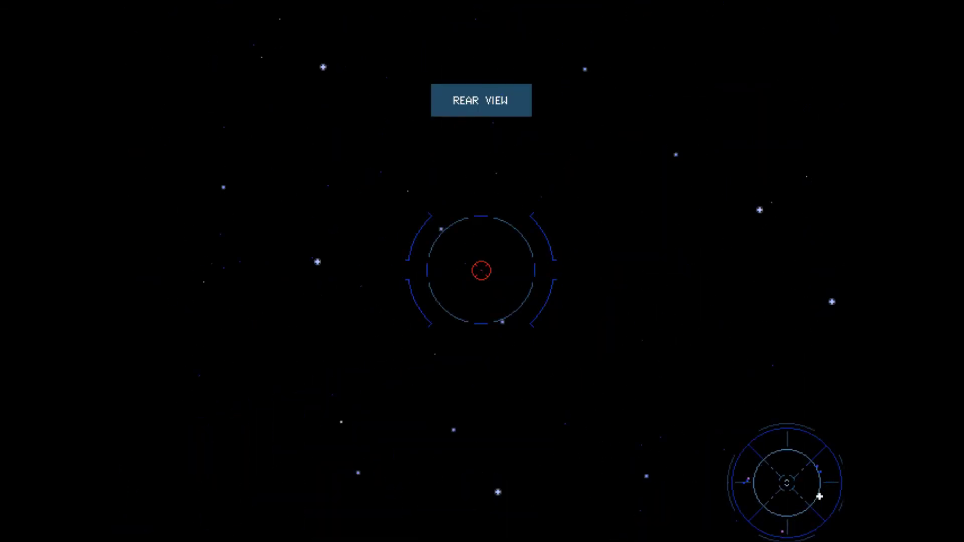
key("F1")
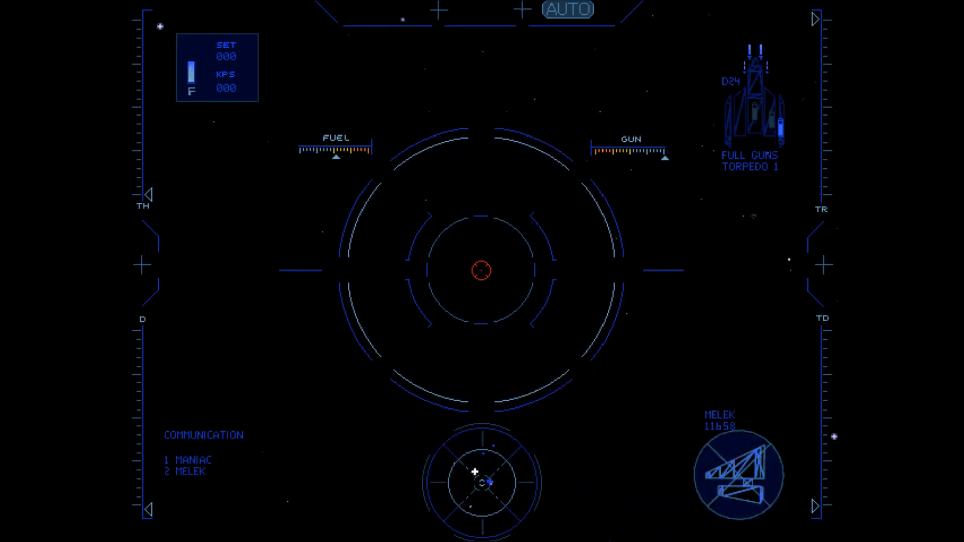
key("F4")
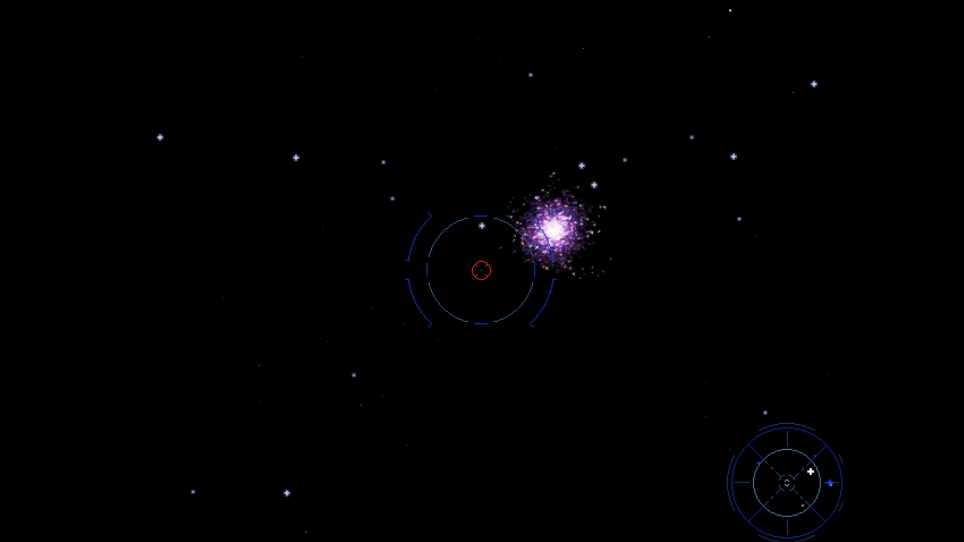
key("F1")
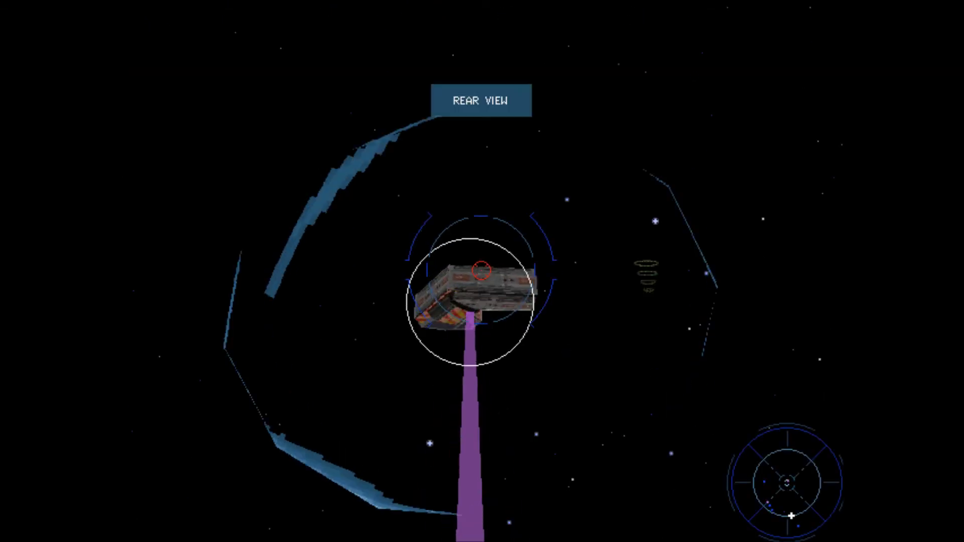
key("F1")
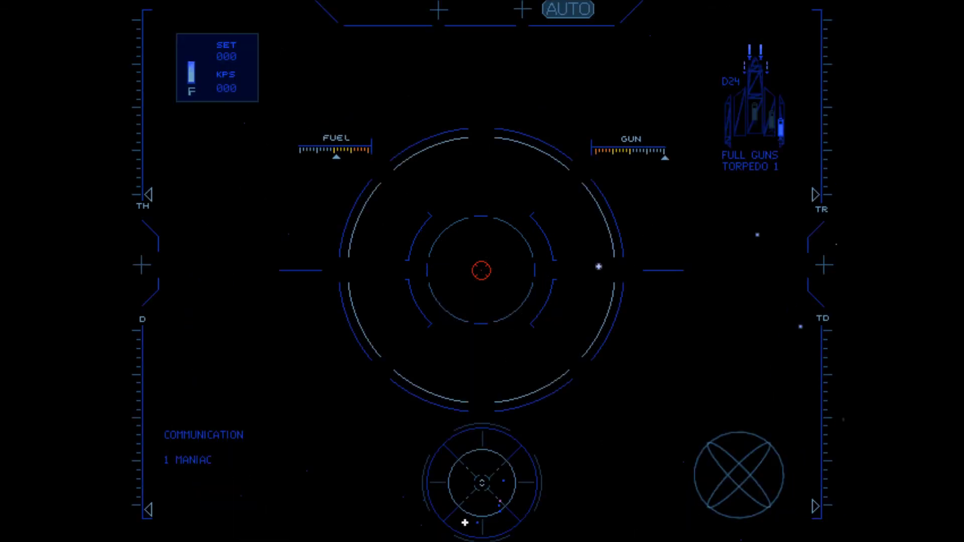
key("F3")
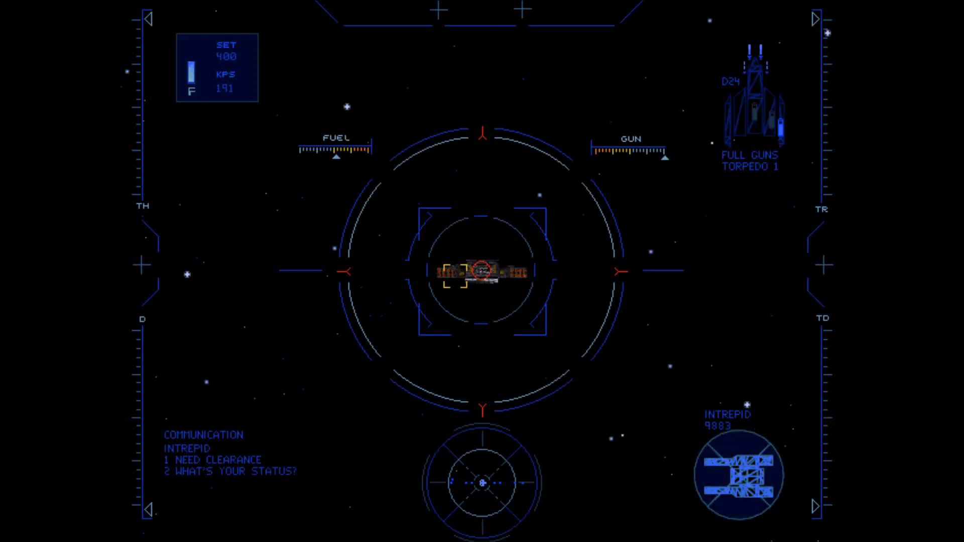
Step: Request Intrepid landing clearance, save to the fifth Duty Roster slot, and return to the terminal menu
key("2")
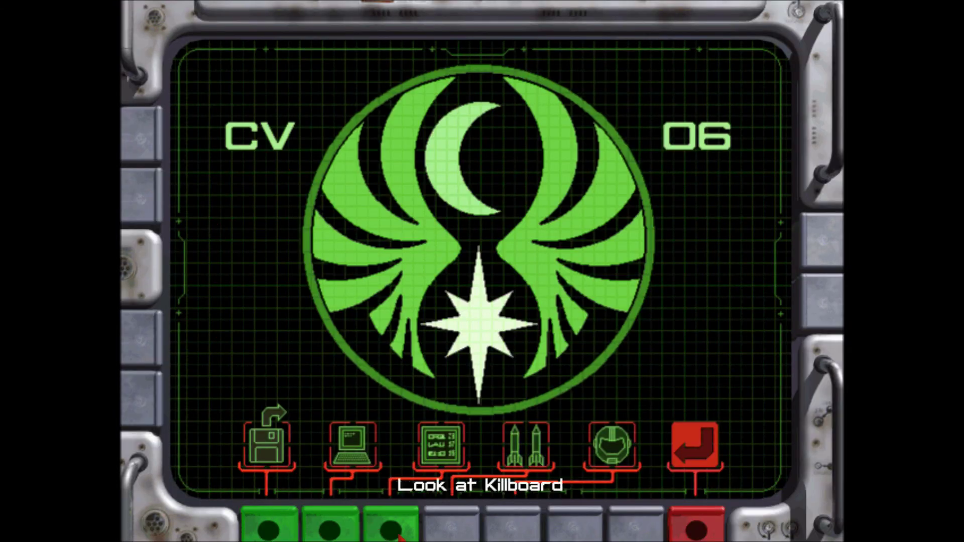
left_click(440, 444)
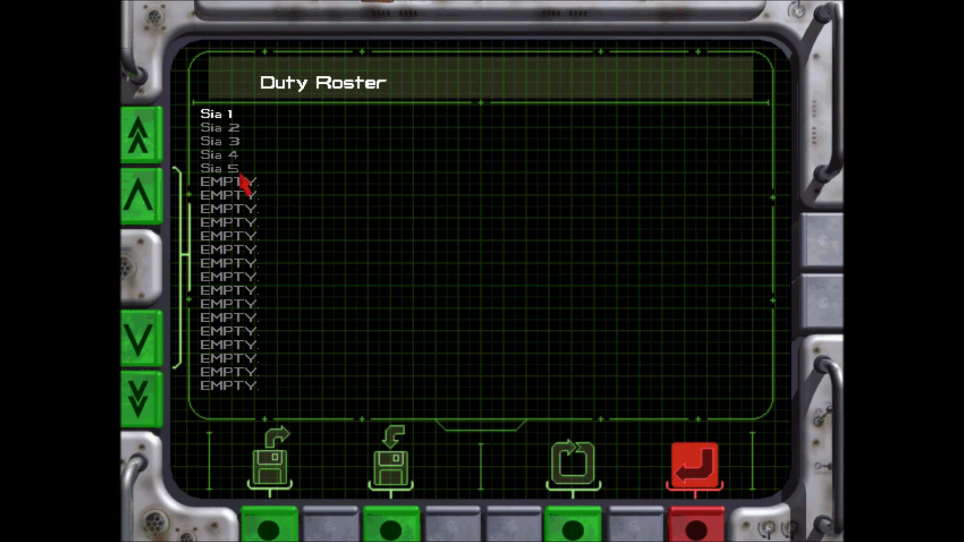
left_click(389, 527)
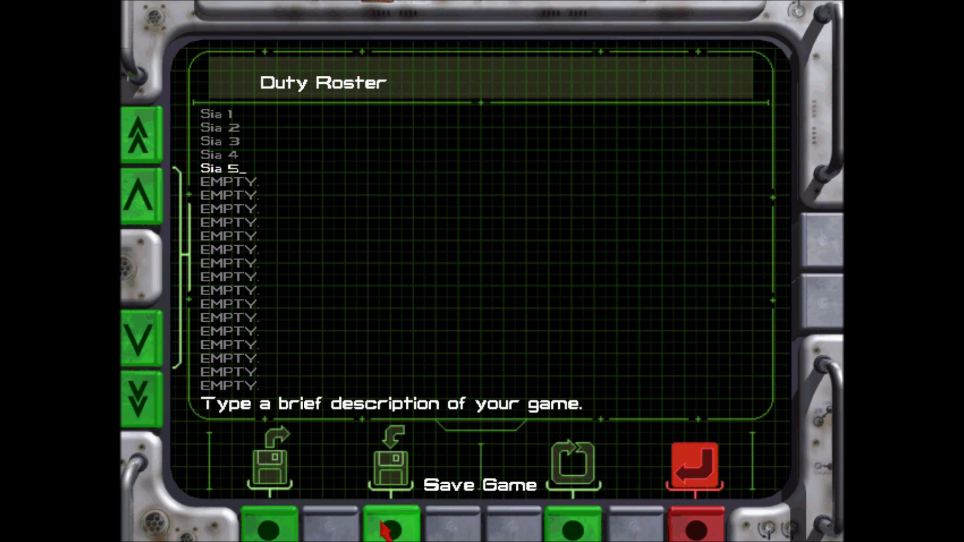
key("Return")
left_click(696, 524)
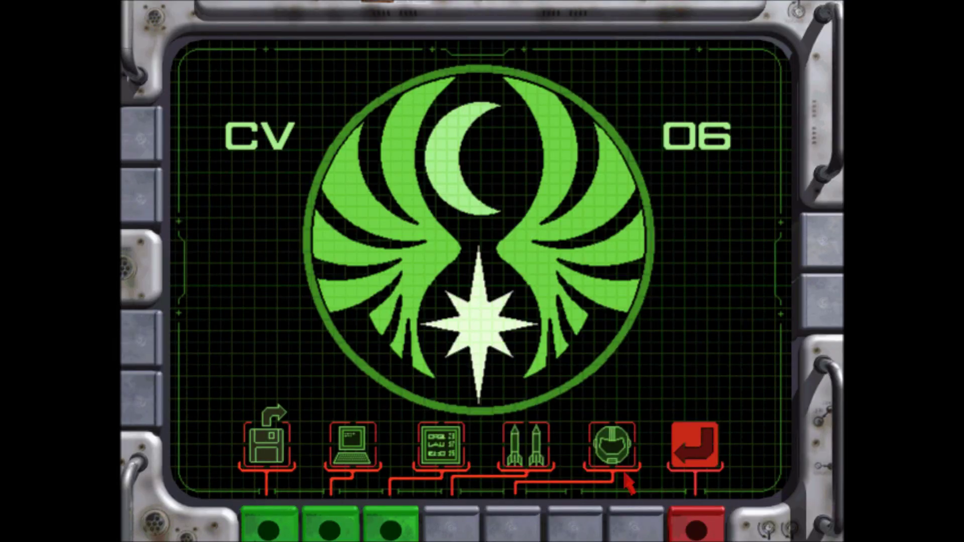